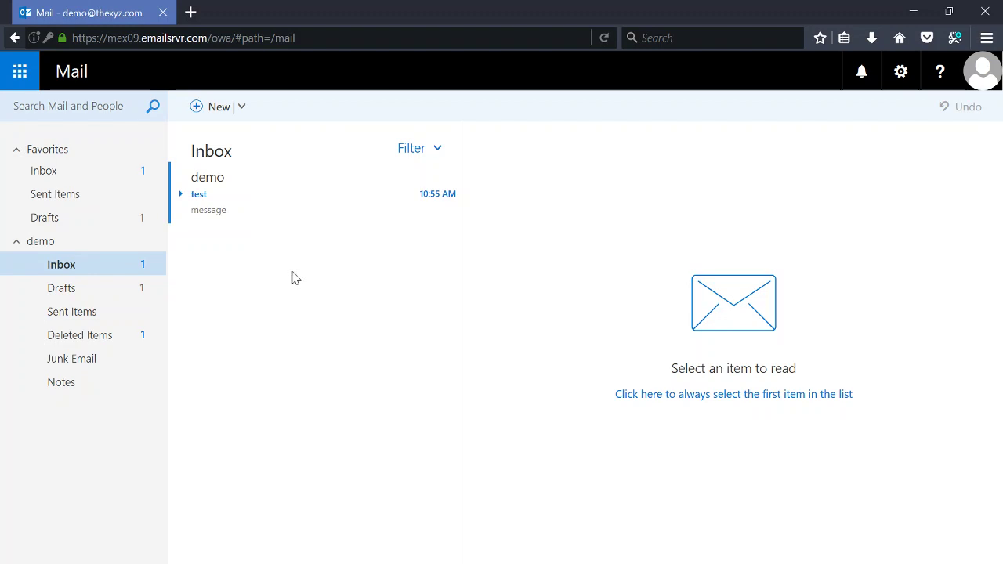
Add a subfolder named 'filter test' inside the Inbox from its right-click menu.
{"action": "right_click", "coordinate": [76, 270]}
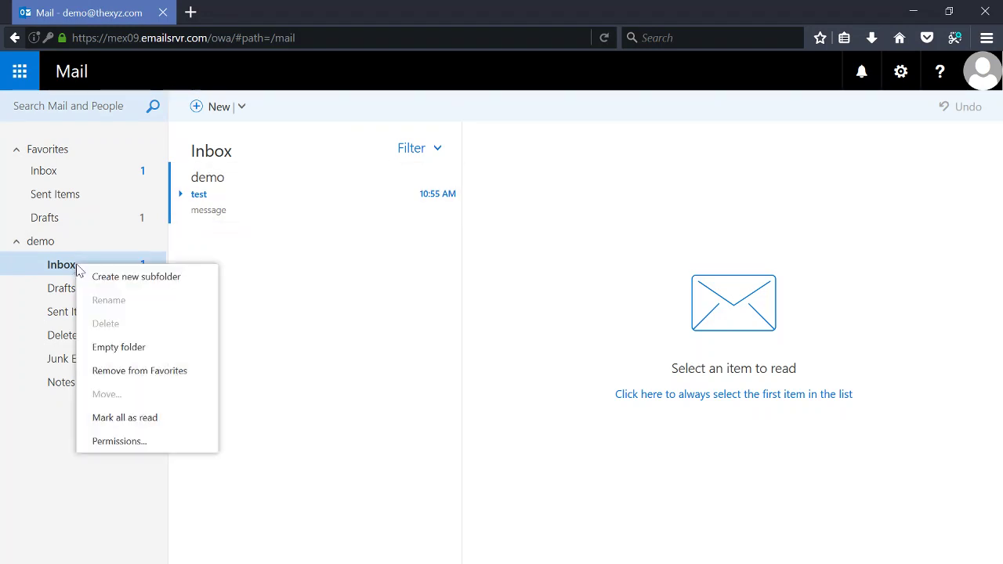
{"action": "left_click", "coordinate": [155, 280]}
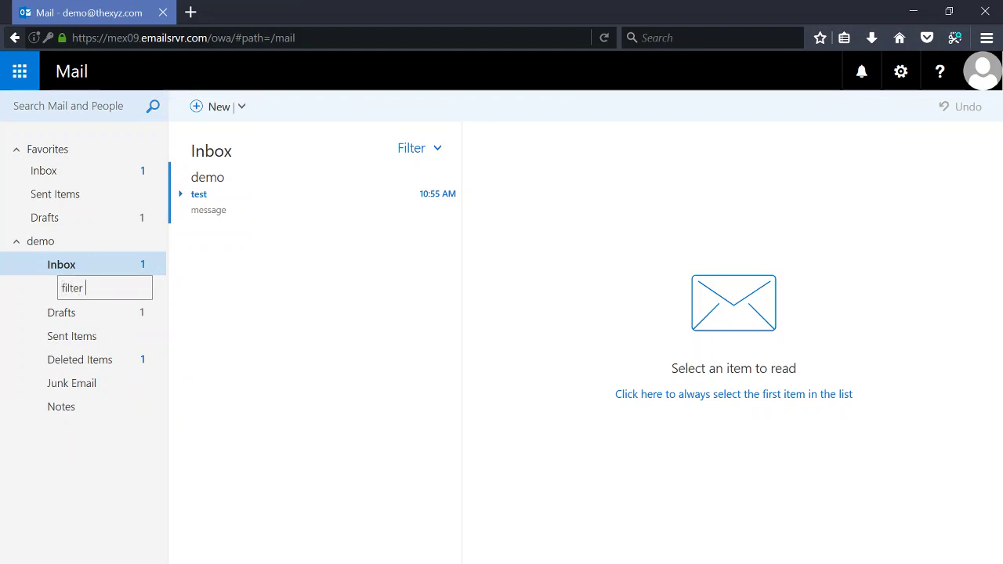
{"action": "type", "text": "filter test"}
{"action": "key", "text": "Return"}
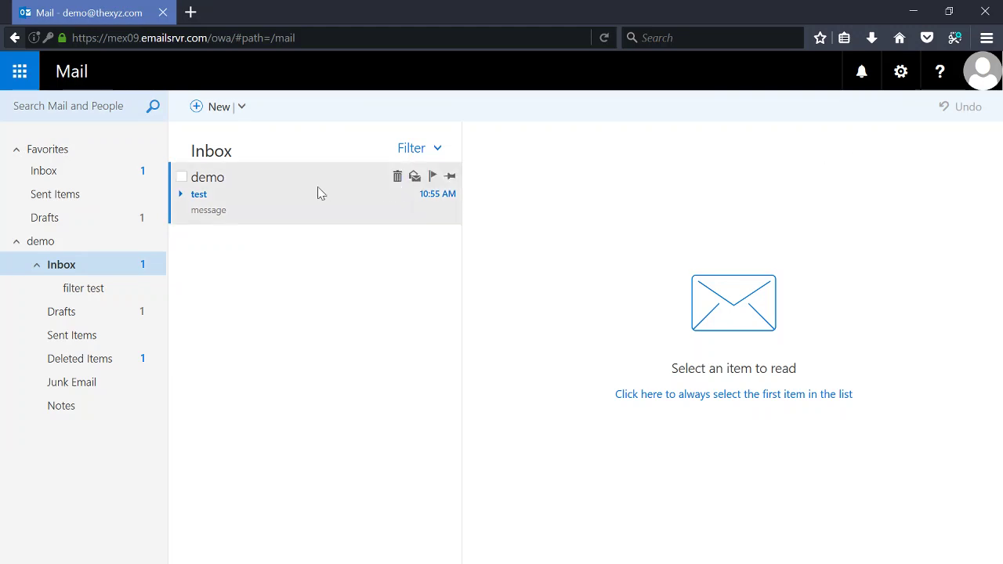
Go from the settings gear to Options and show the Inbox and sweep rules page.
{"action": "left_click", "coordinate": [901, 76]}
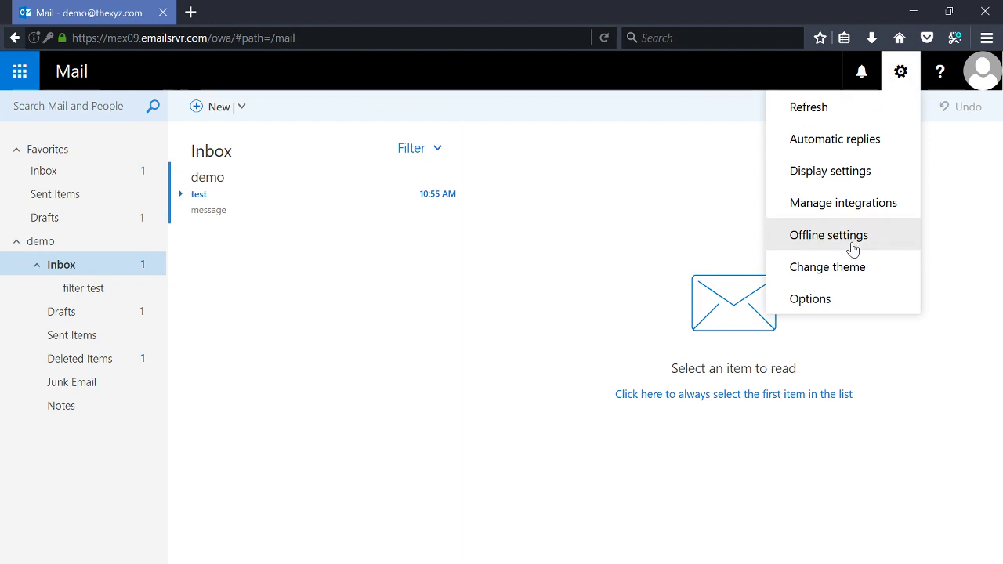
{"action": "left_click", "coordinate": [845, 291]}
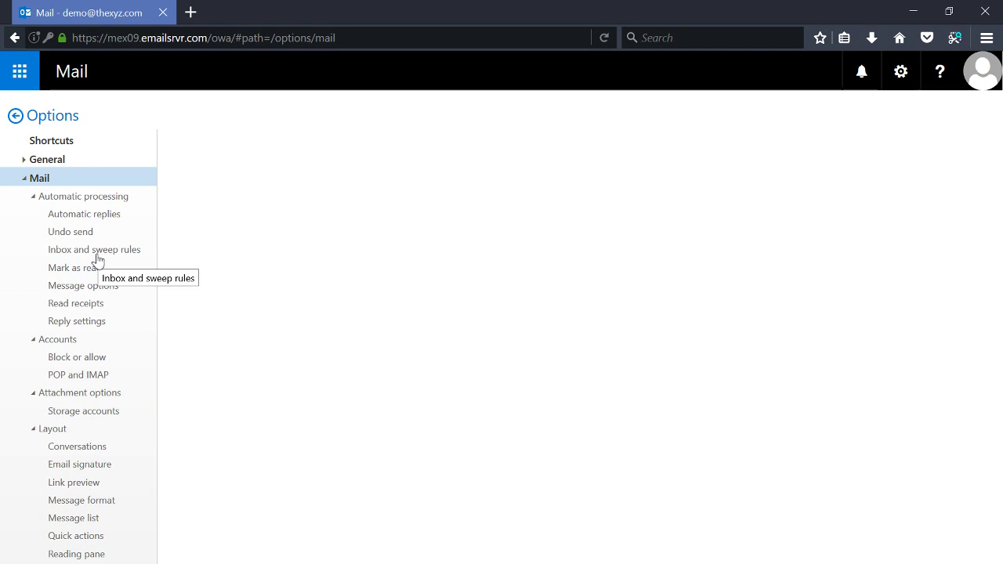
{"action": "left_click", "coordinate": [116, 255]}
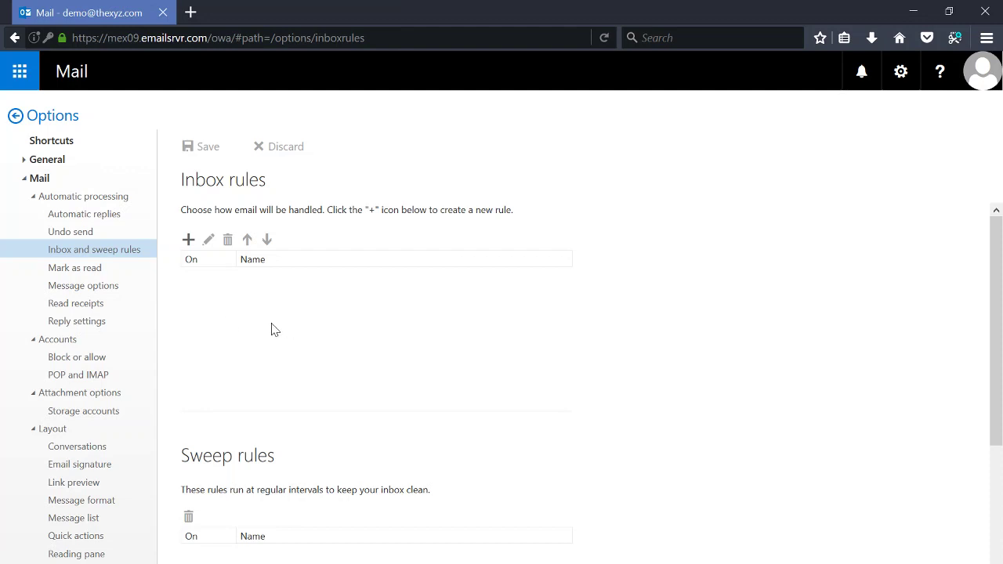
Start a new inbox rule and bring up its list of conditions.
{"action": "left_click", "coordinate": [189, 240]}
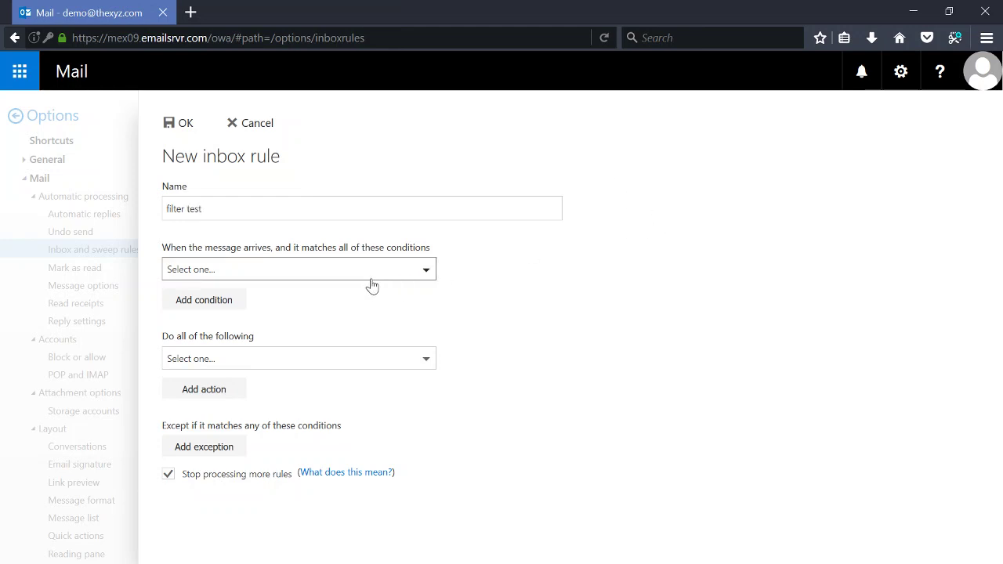
{"action": "left_click", "coordinate": [332, 281]}
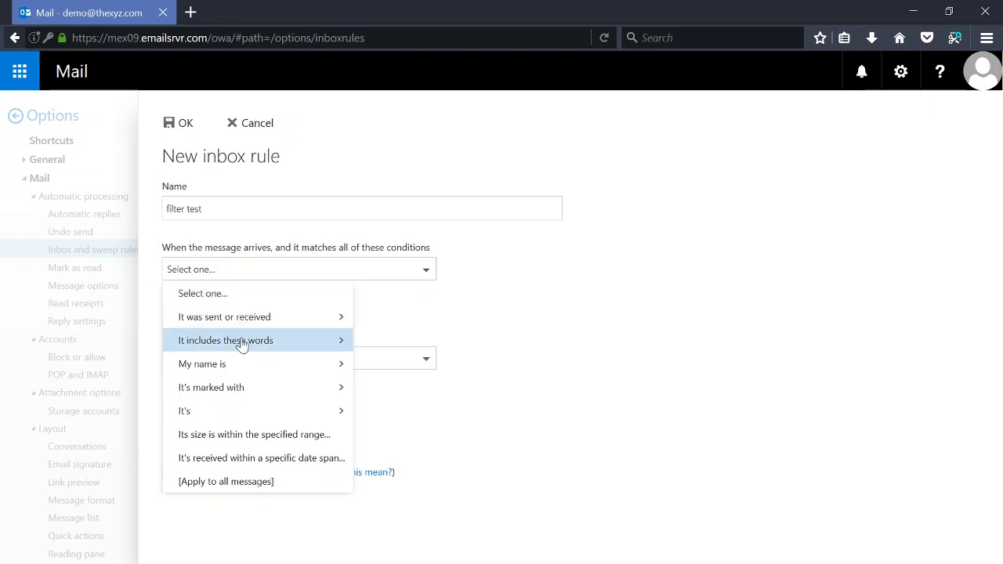
Set the first condition to mail received from a sender found by address search, and add a second condition row.
{"action": "mouse_move", "coordinate": [239, 326]}
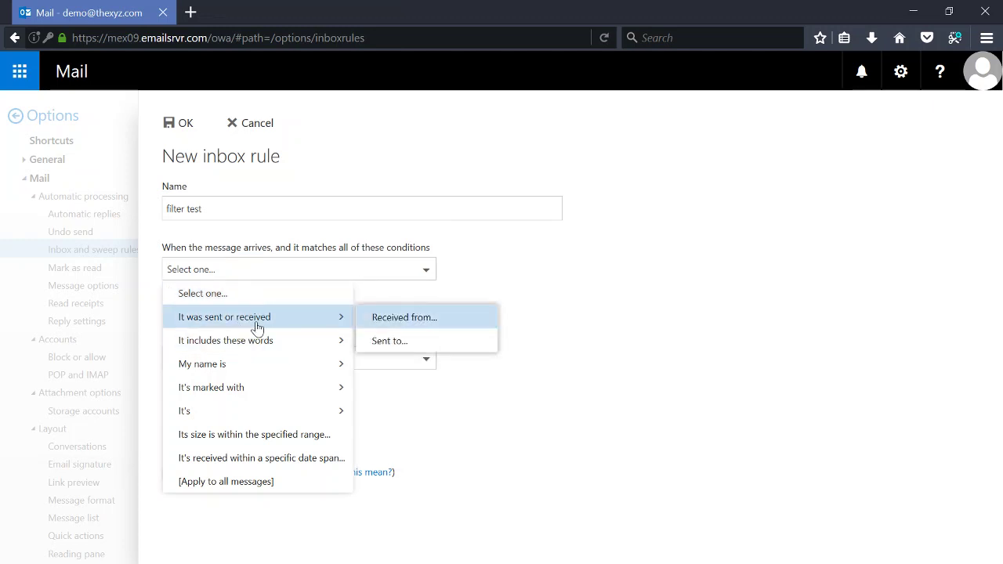
{"action": "left_click", "coordinate": [416, 327]}
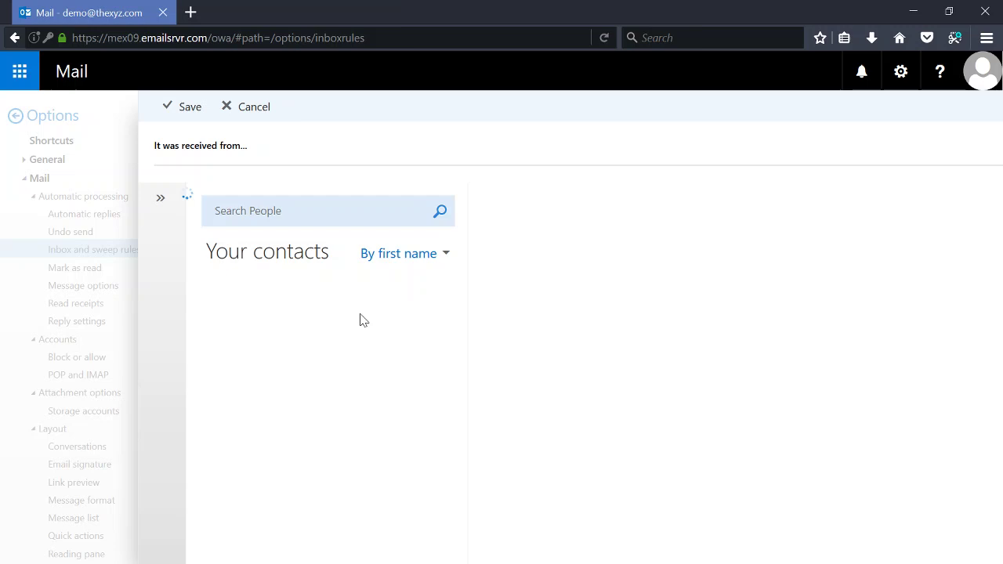
{"action": "left_click", "coordinate": [255, 227]}
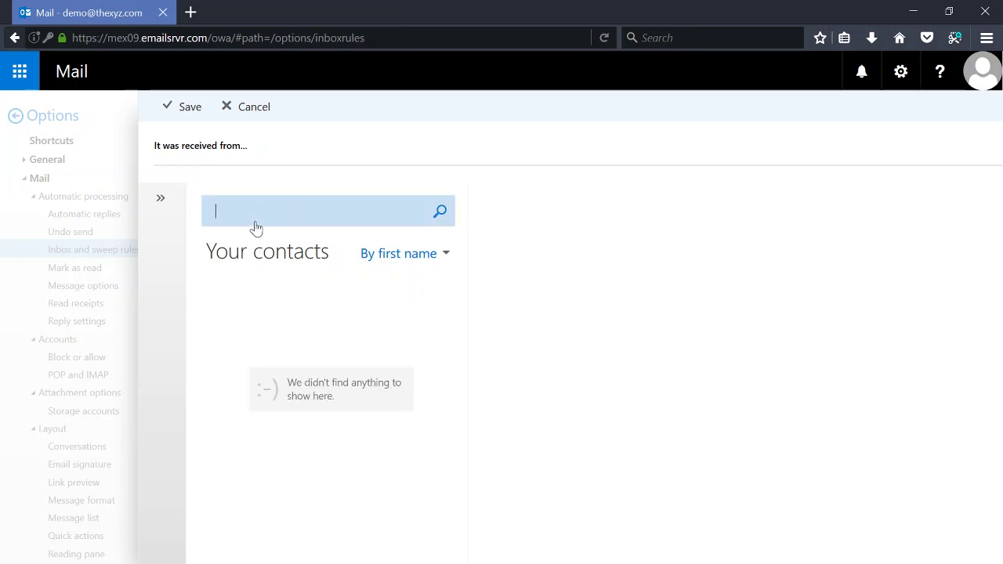
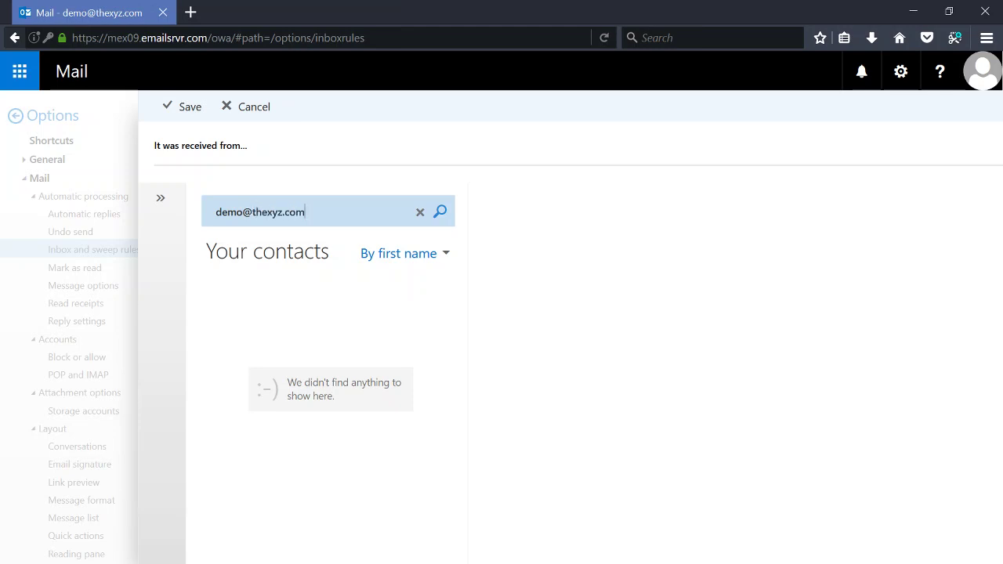
{"action": "key", "text": "Return"}
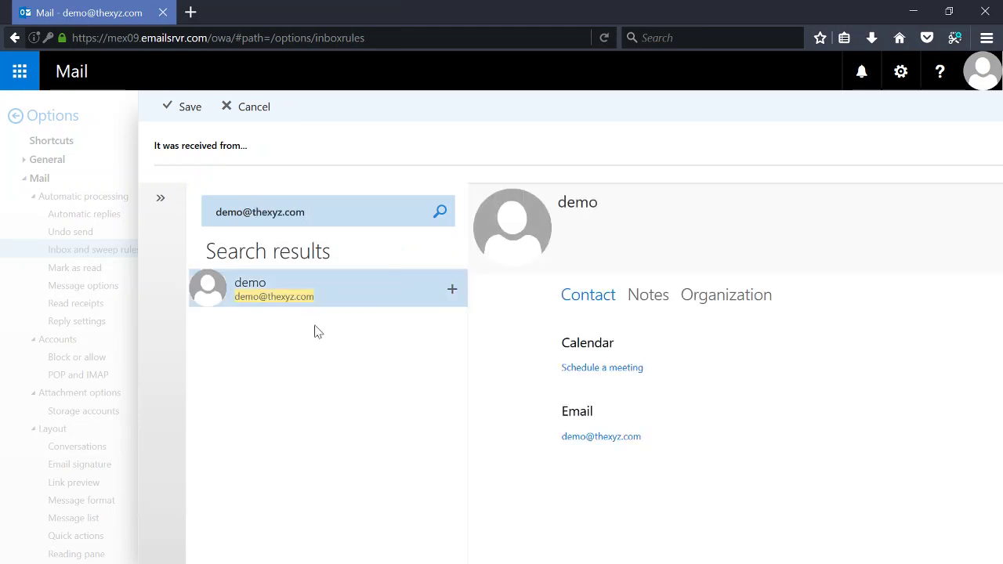
{"action": "left_click", "coordinate": [193, 109]}
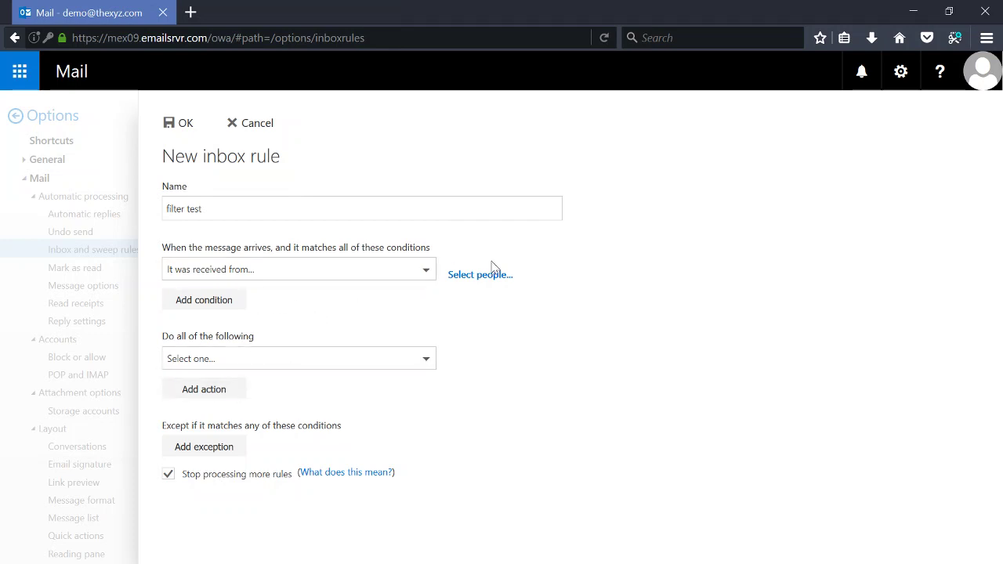
{"action": "left_click", "coordinate": [230, 308]}
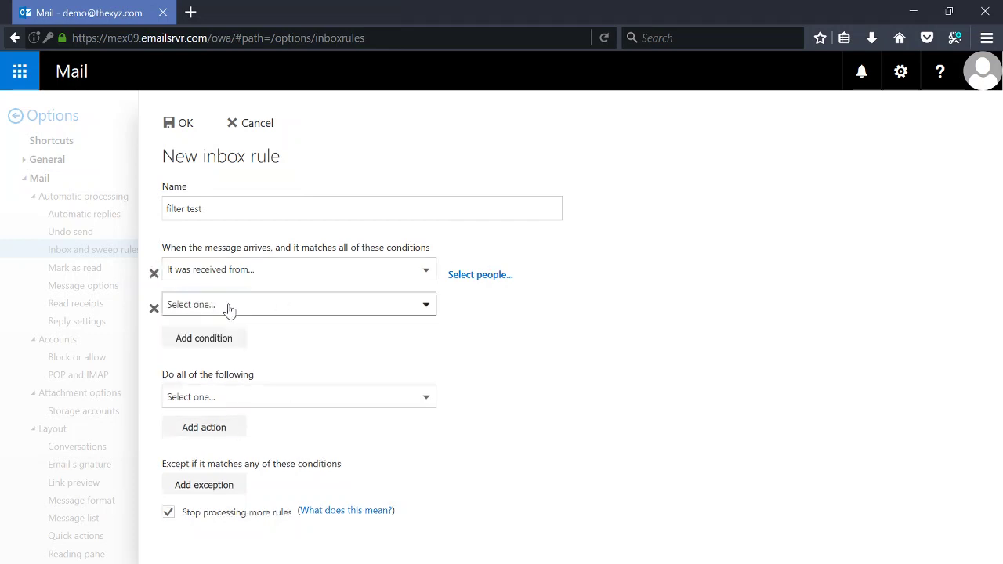
Reset the first condition and set it to mail received from the sender contact found by its full address.
{"action": "left_click", "coordinate": [246, 266]}
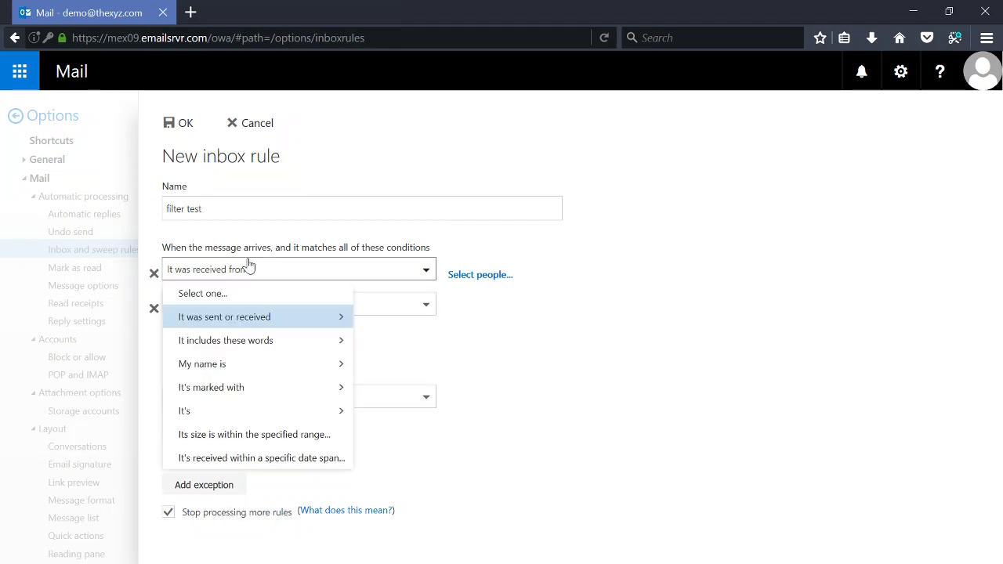
{"action": "left_click", "coordinate": [286, 302]}
{"action": "left_click", "coordinate": [315, 276]}
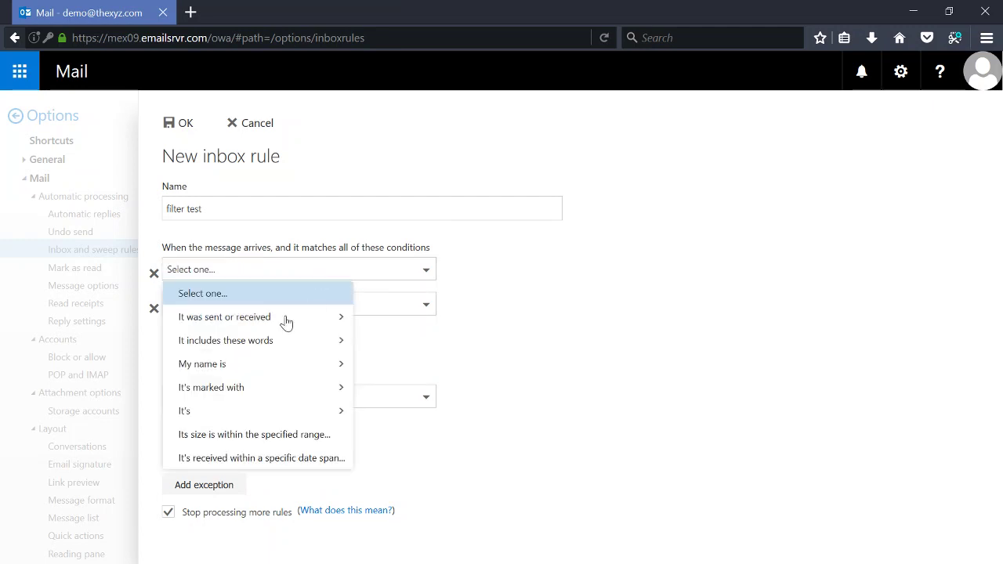
{"action": "mouse_move", "coordinate": [278, 325]}
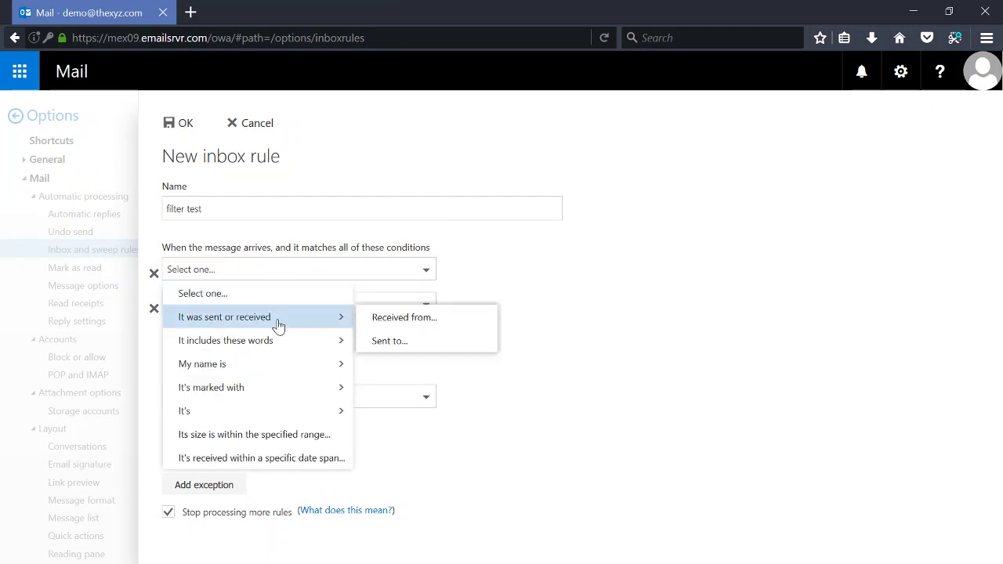
{"action": "left_click", "coordinate": [421, 317]}
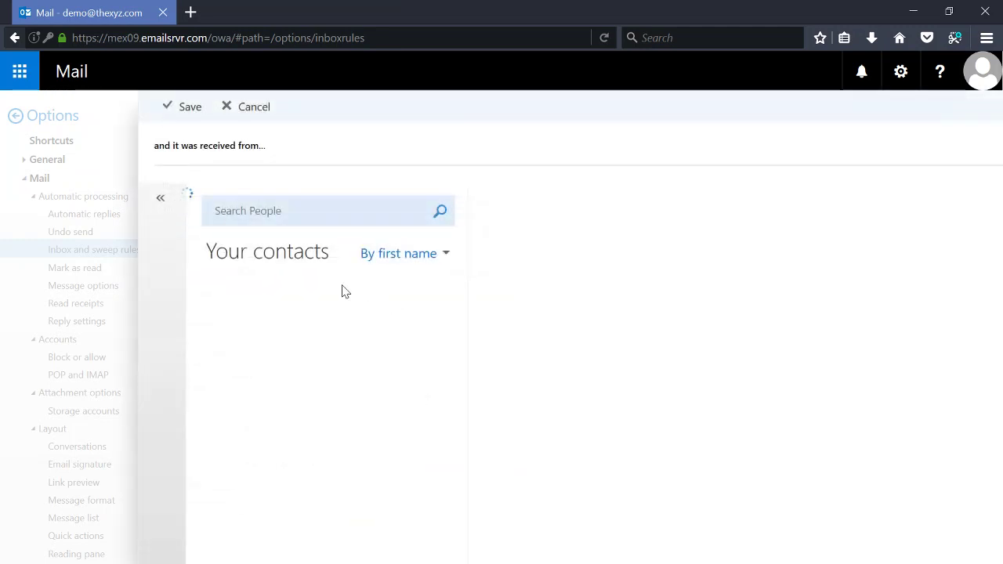
{"action": "left_click", "coordinate": [282, 217]}
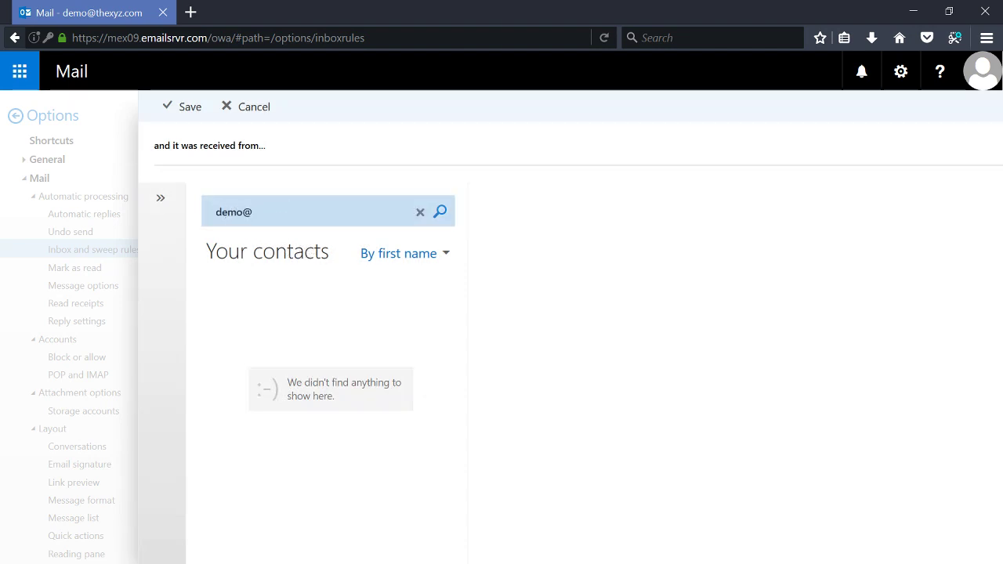
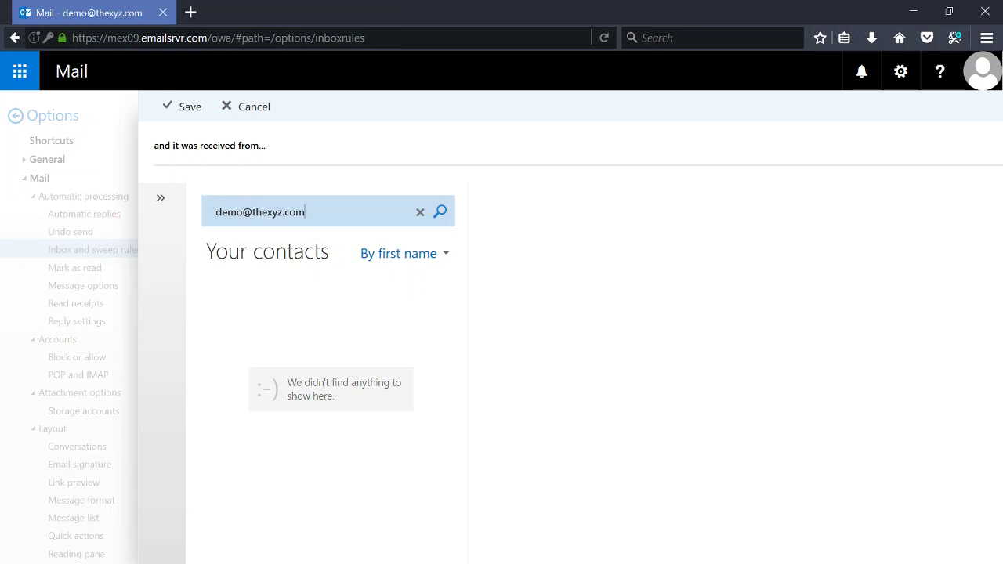
{"action": "key", "text": "Return"}
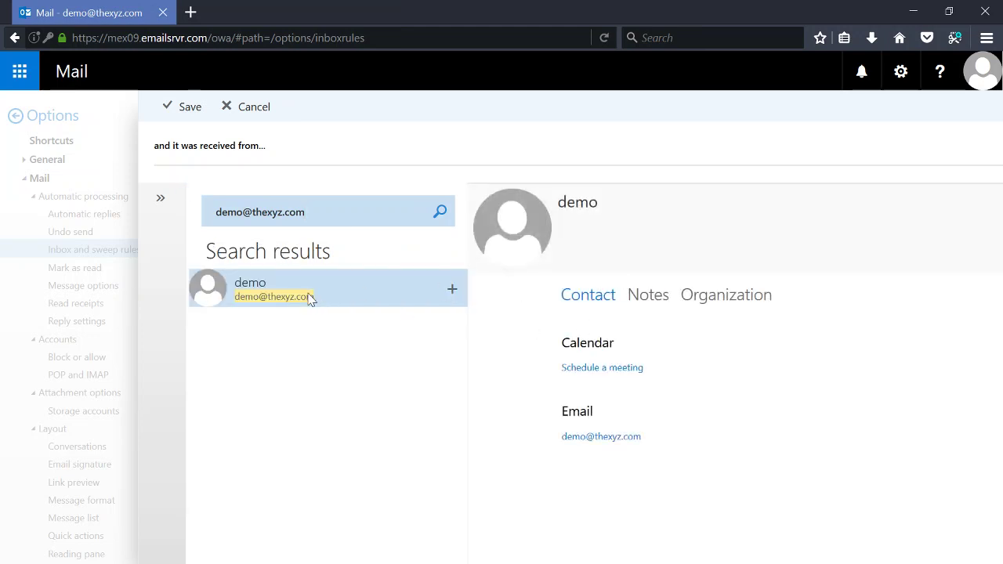
{"action": "left_click", "coordinate": [454, 290]}
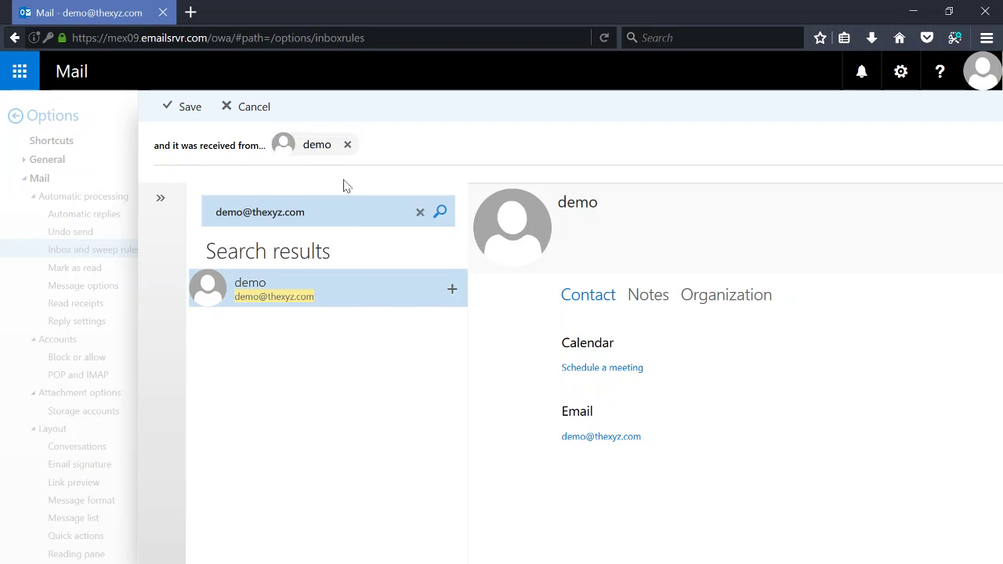
{"action": "left_click", "coordinate": [191, 108]}
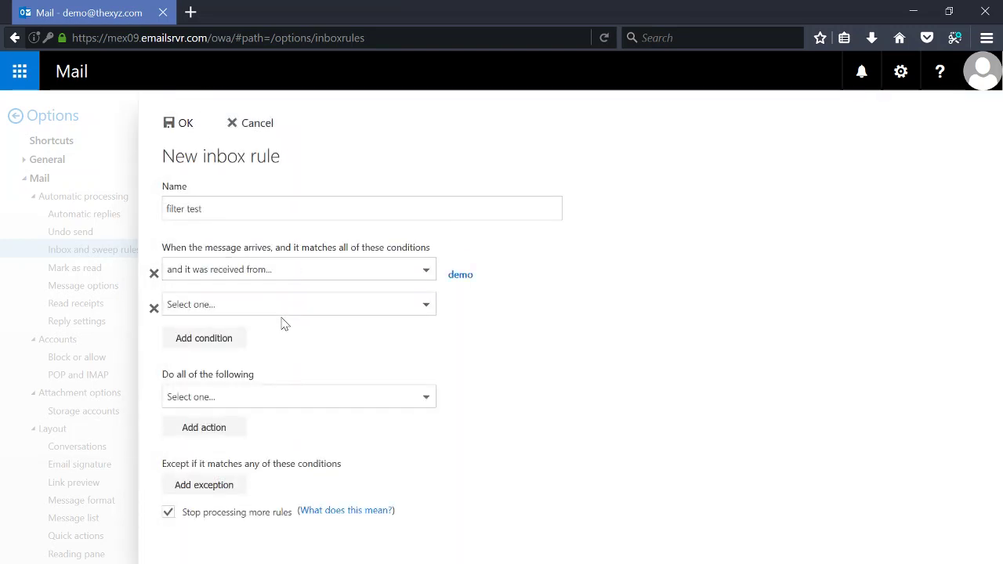
Set the second condition to 'subject includes these words' with the word '#'.
{"action": "left_click", "coordinate": [202, 309]}
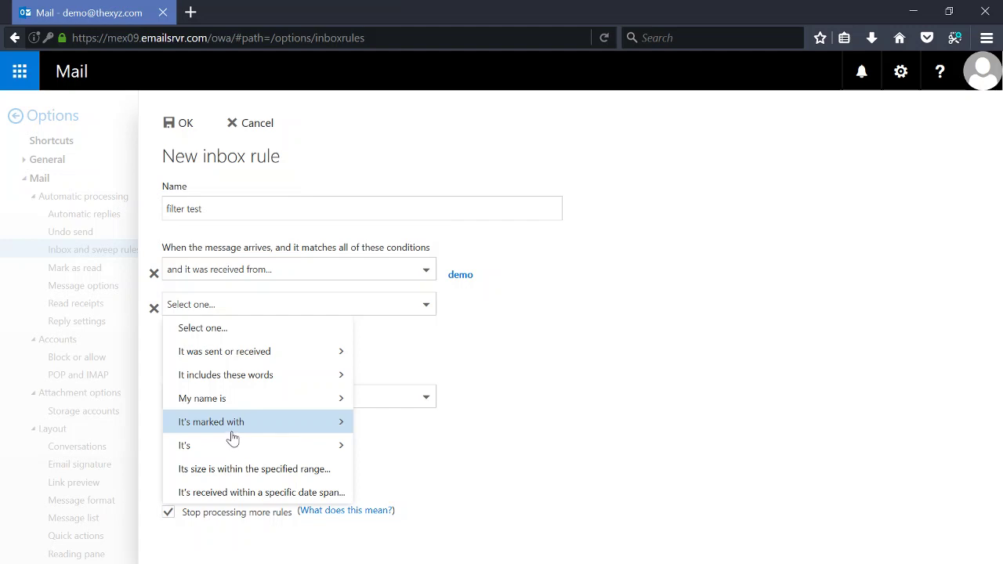
{"action": "mouse_move", "coordinate": [264, 379]}
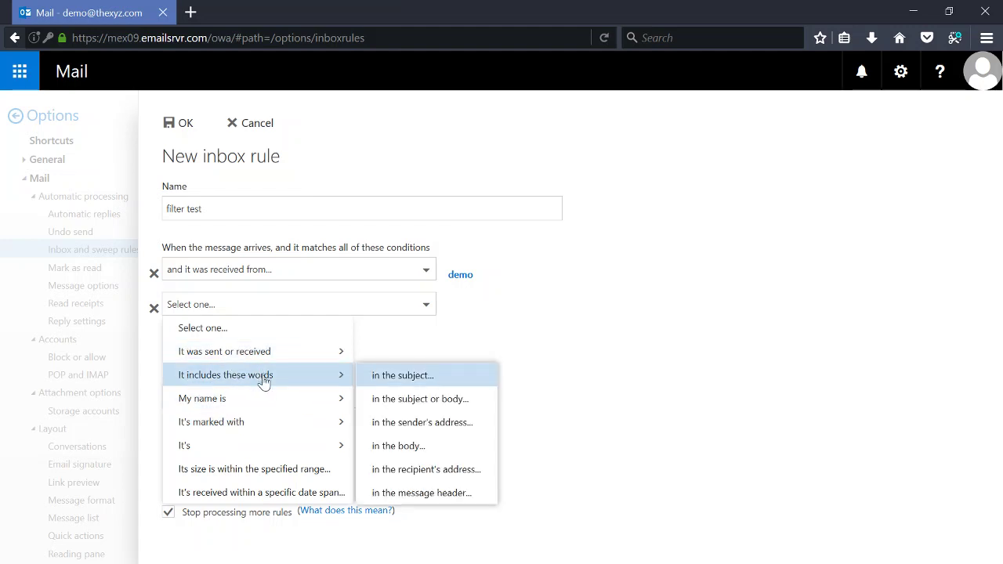
{"action": "left_click", "coordinate": [405, 376]}
{"action": "left_click", "coordinate": [416, 274]}
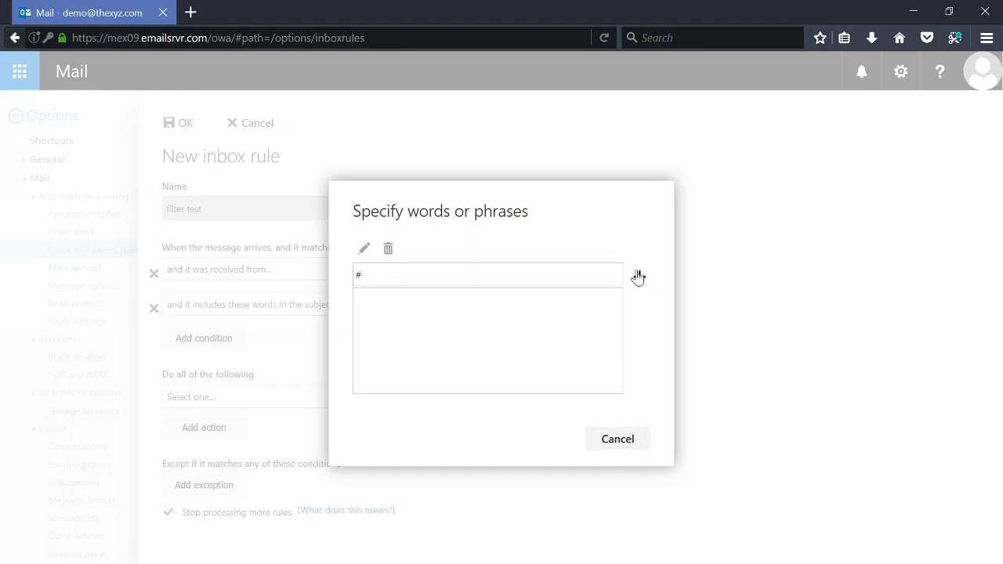
{"action": "left_click", "coordinate": [639, 272]}
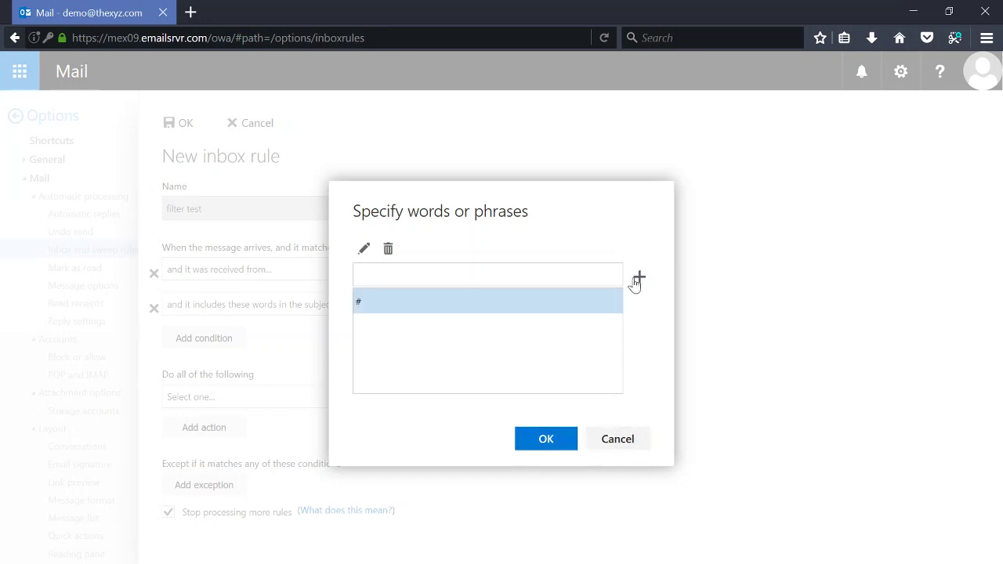
{"action": "left_click", "coordinate": [546, 439]}
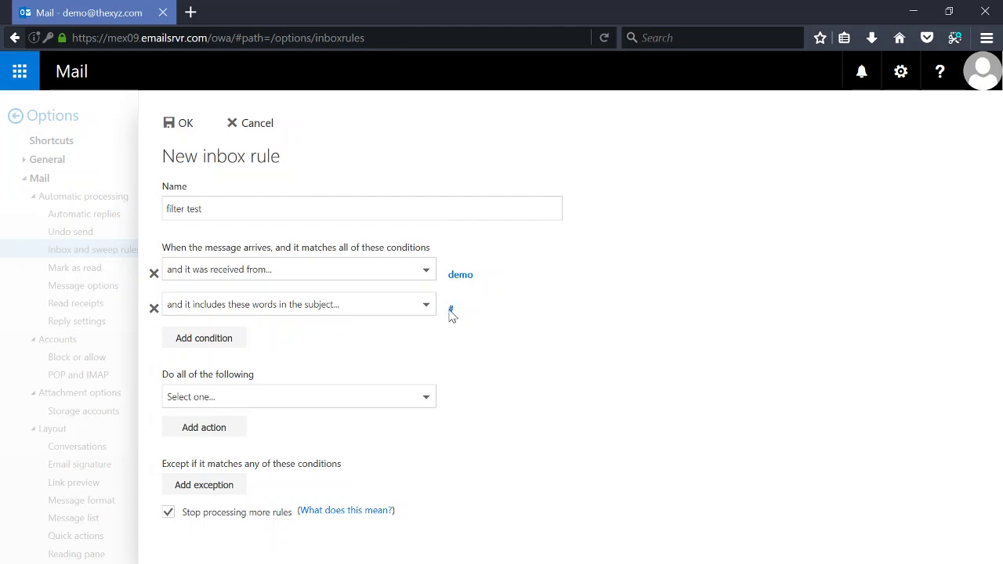
Make the rule move messages to the Inbox > filter test folder and save it.
{"action": "left_click", "coordinate": [187, 398]}
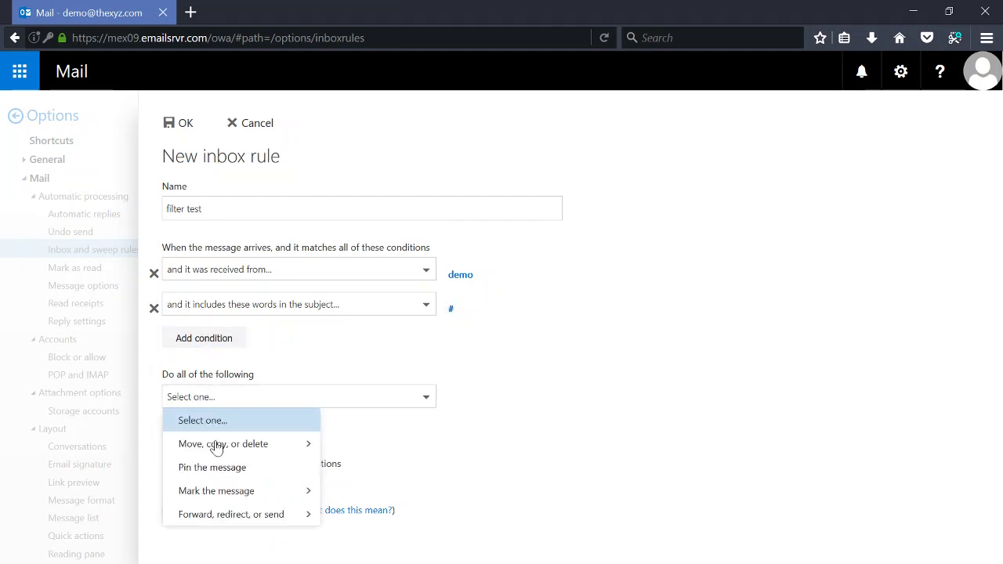
{"action": "mouse_move", "coordinate": [241, 446]}
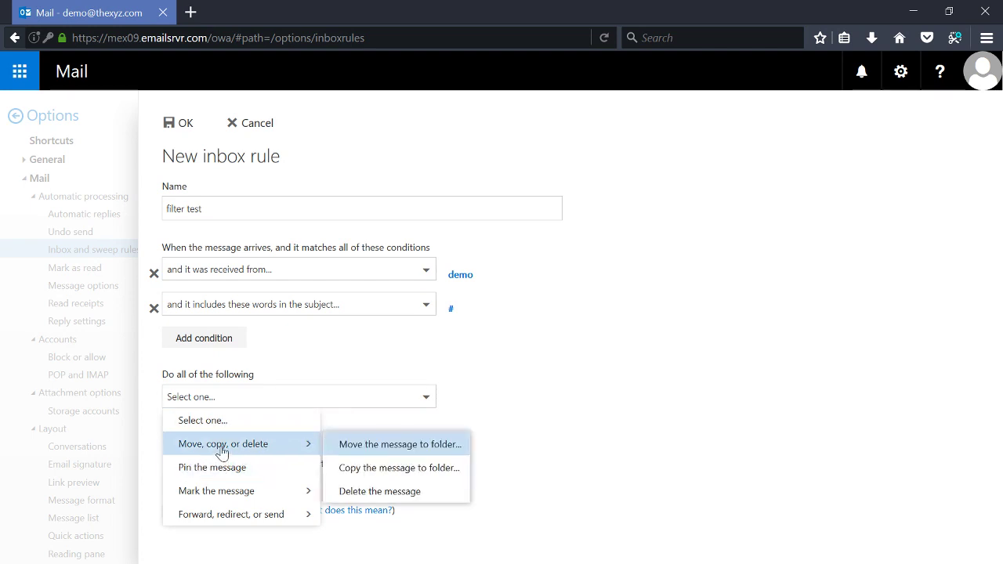
{"action": "left_click", "coordinate": [402, 452]}
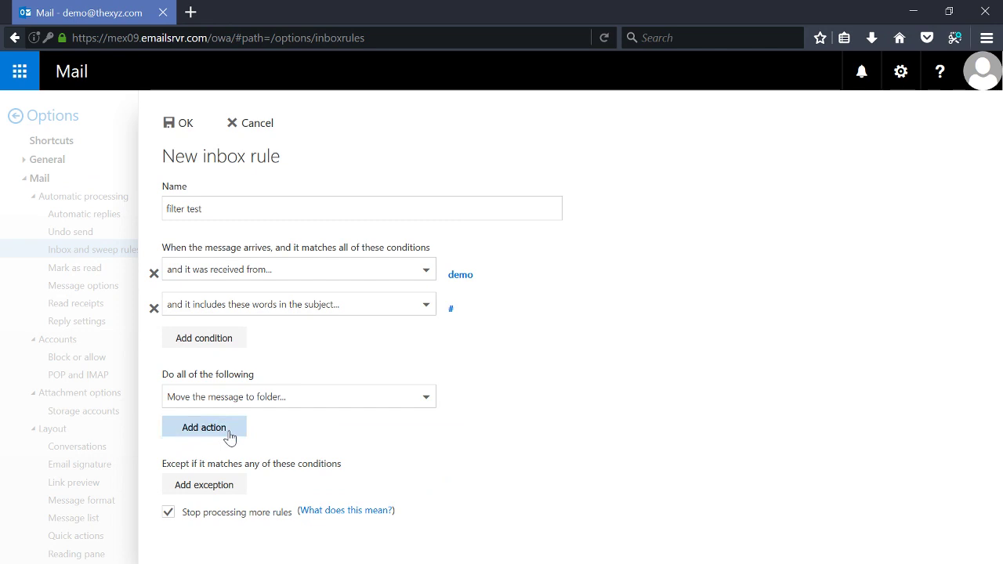
{"action": "left_click", "coordinate": [282, 403]}
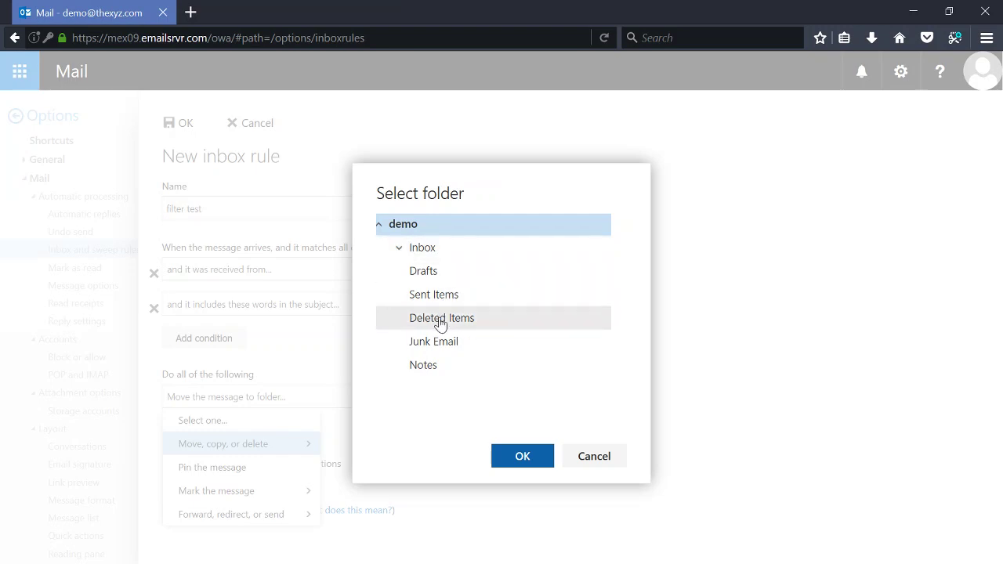
{"action": "left_click", "coordinate": [400, 249]}
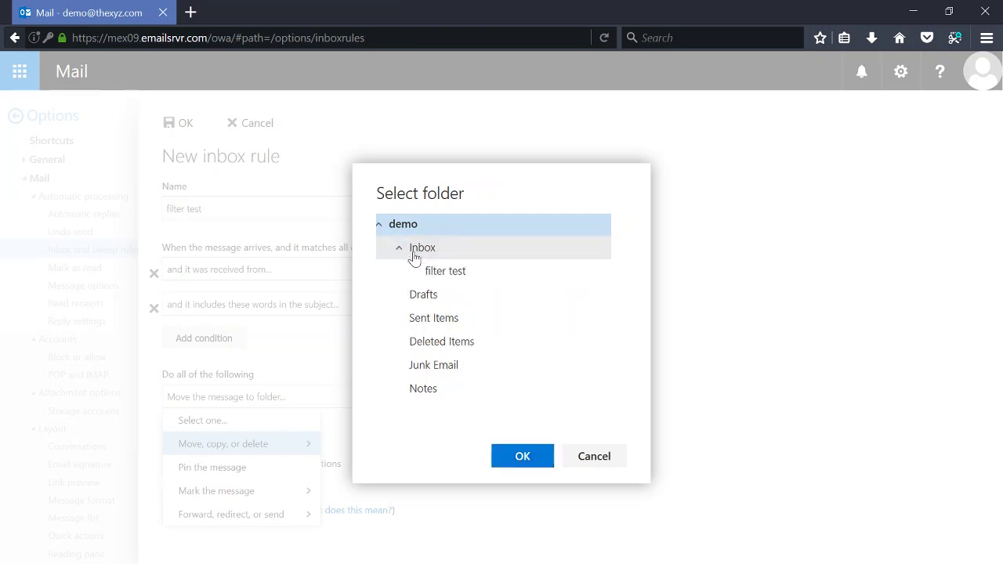
{"action": "left_click", "coordinate": [458, 278]}
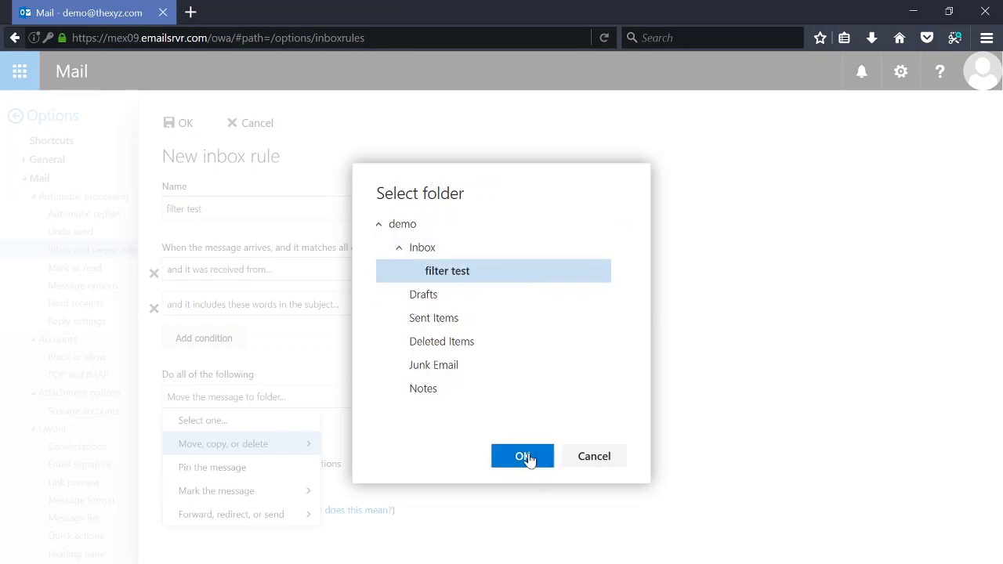
{"action": "left_click", "coordinate": [526, 458]}
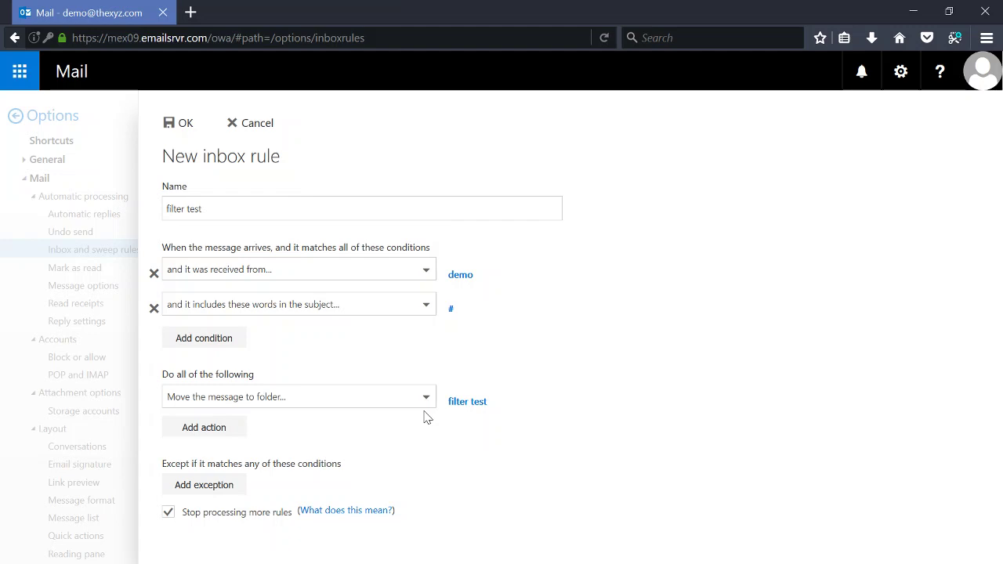
{"action": "left_click", "coordinate": [185, 124]}
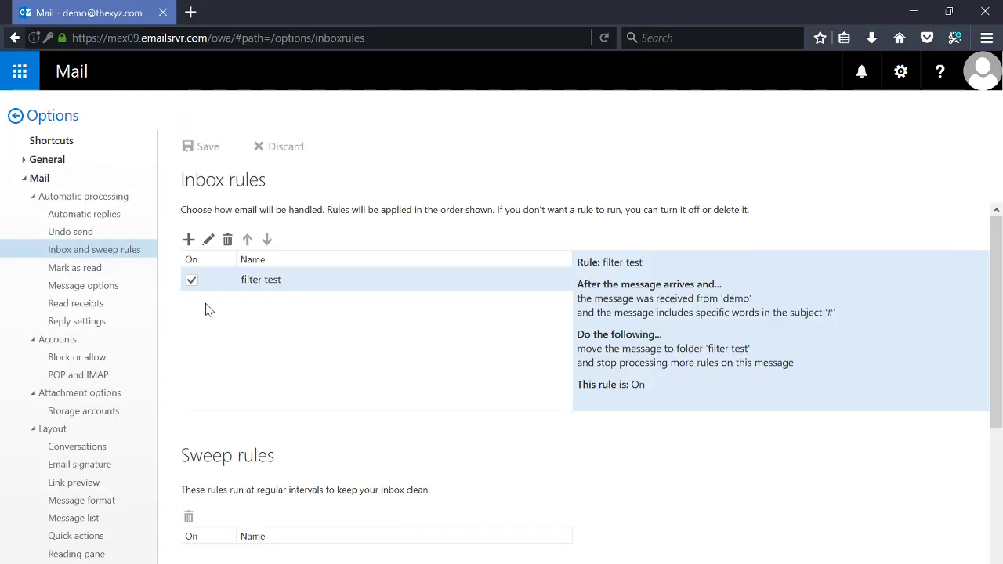
Back in mail, draft a new message to the sender contact's address with subject '#'.
{"action": "left_click", "coordinate": [49, 118]}
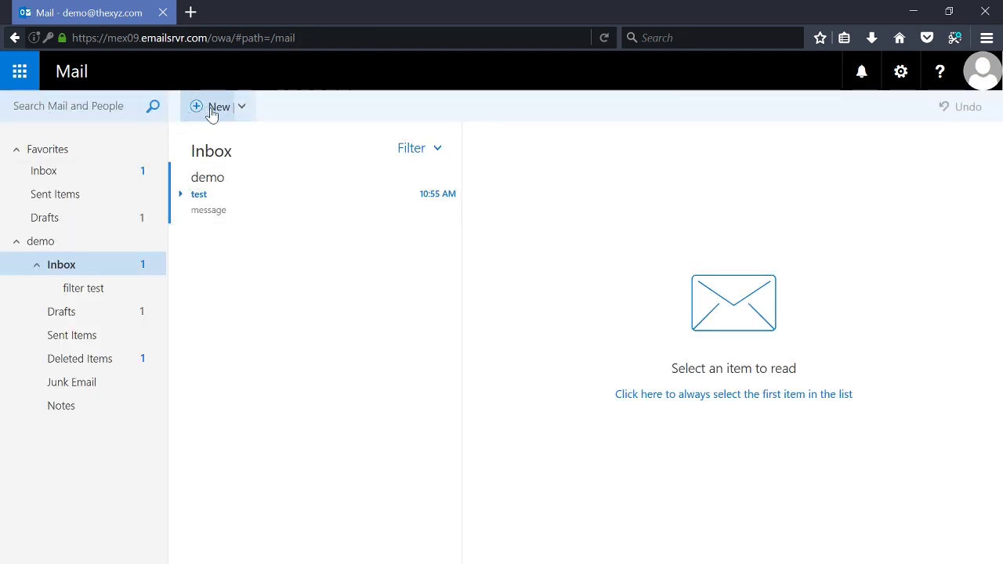
{"action": "left_click", "coordinate": [207, 107]}
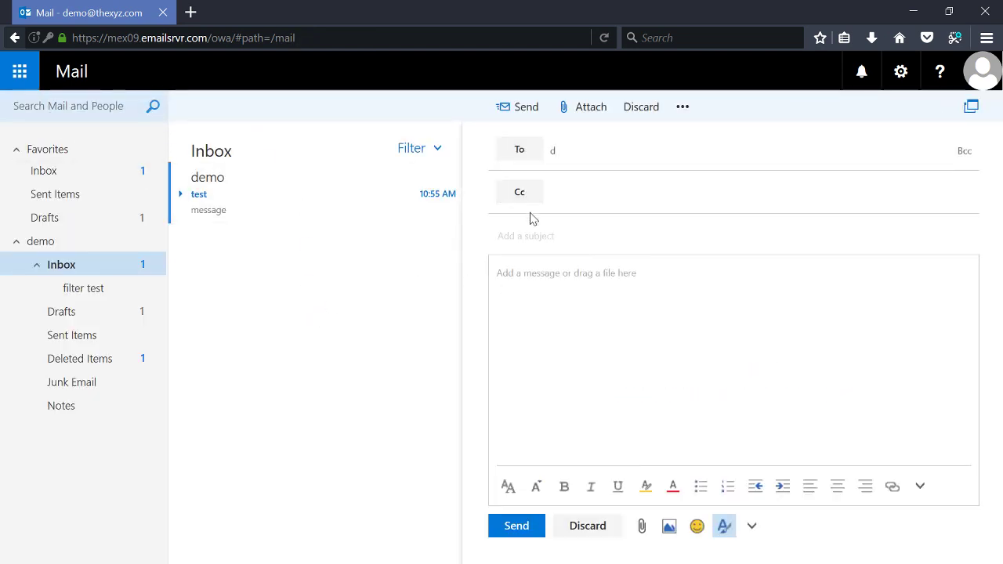
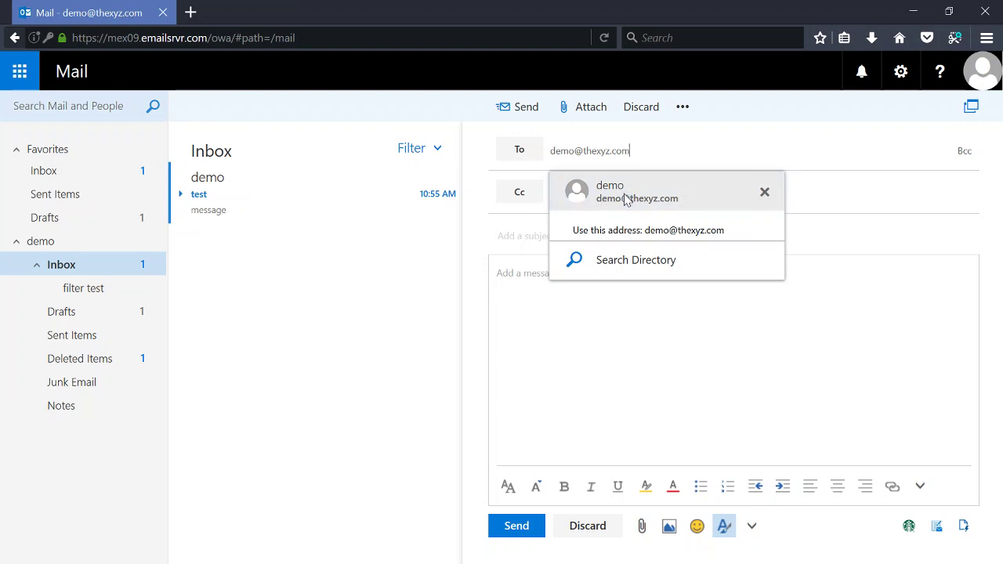
{"action": "left_click", "coordinate": [600, 205]}
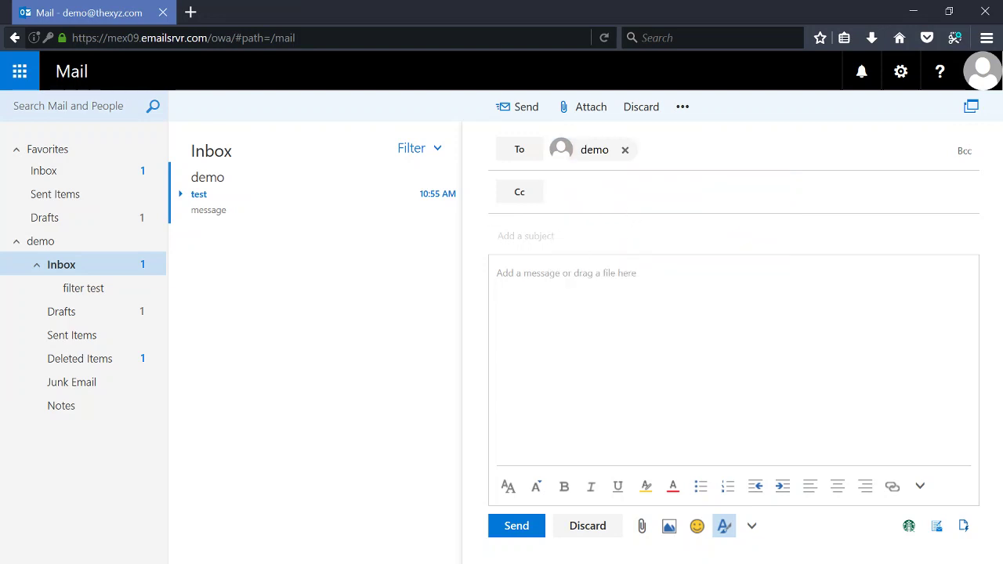
{"action": "type", "text": "#"}
{"action": "left_click", "coordinate": [497, 270]}
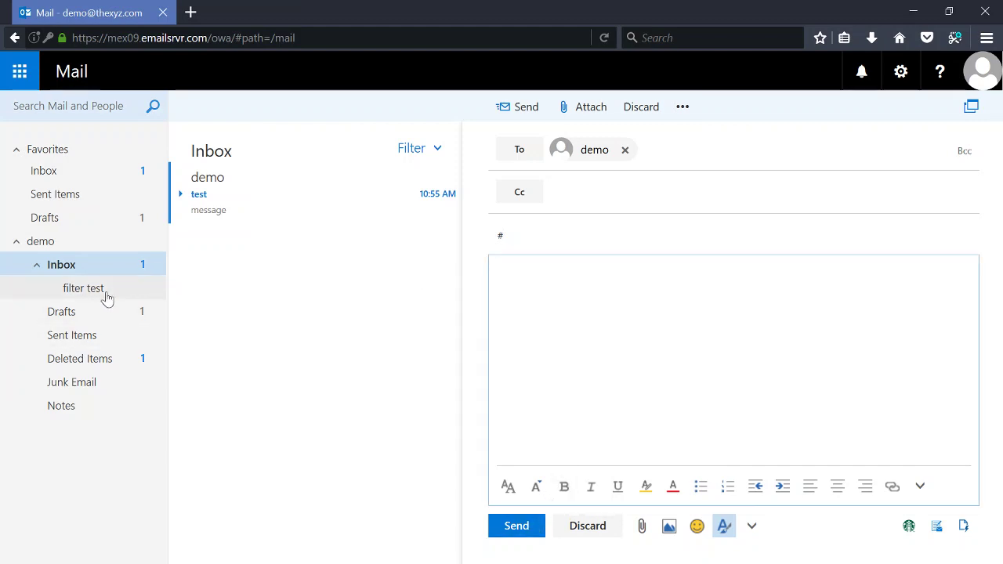
Send the '#' message and open the filter test folder to confirm it arrived.
{"action": "left_click", "coordinate": [524, 528]}
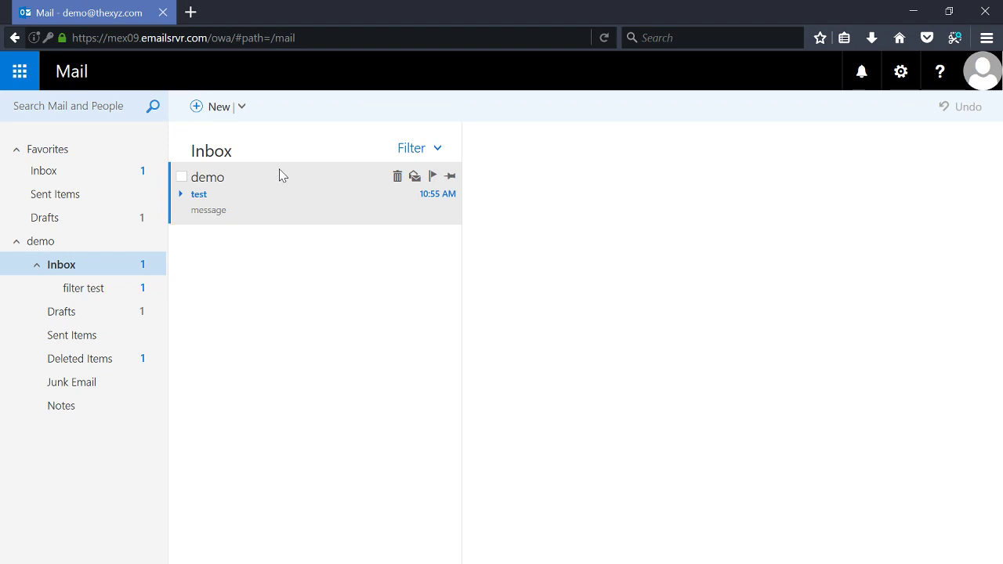
{"action": "left_click", "coordinate": [87, 290]}
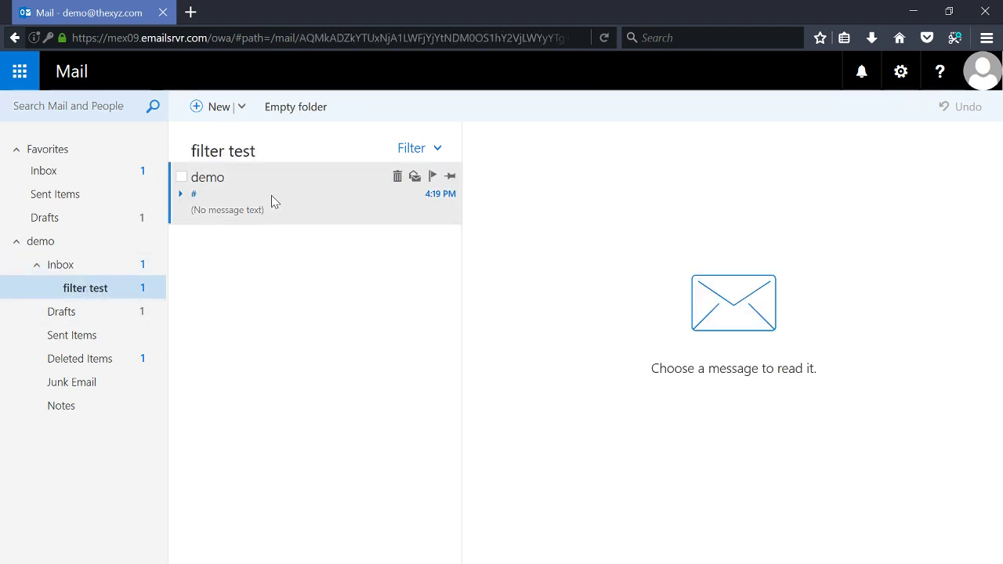